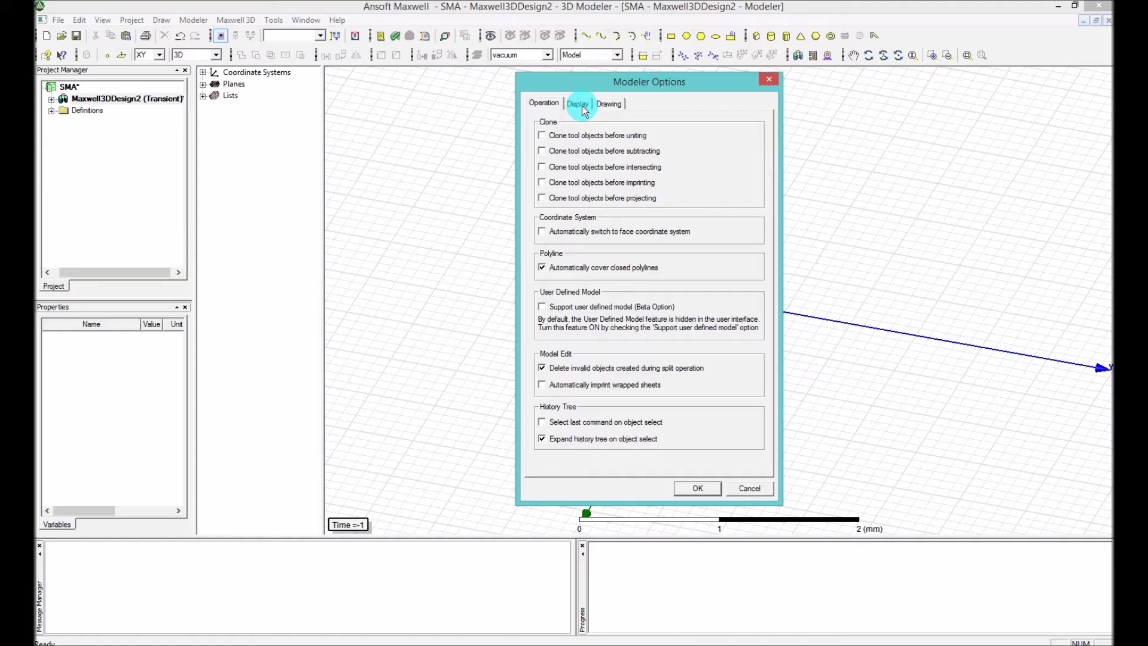
Step: Show the Display settings and open the default object colour picker, currently RGB 132, 132, 193
{"action": "left_click", "coordinate": [582, 107]}
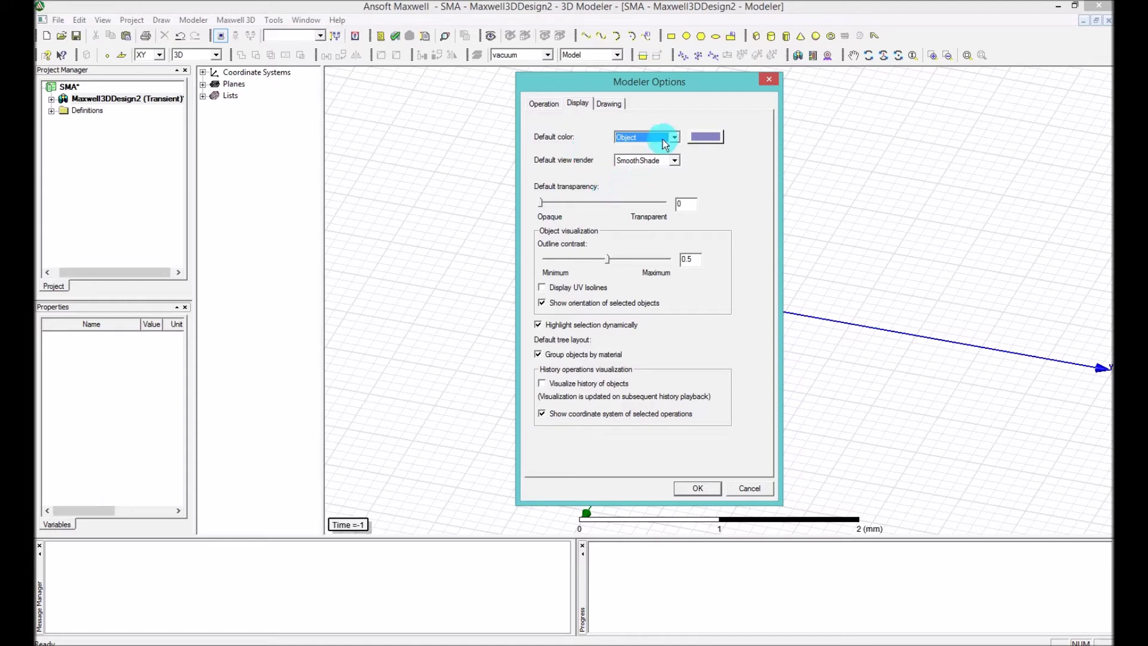
{"action": "left_click_drag", "start_coordinate": [666, 87], "coordinate": [693, 84]}
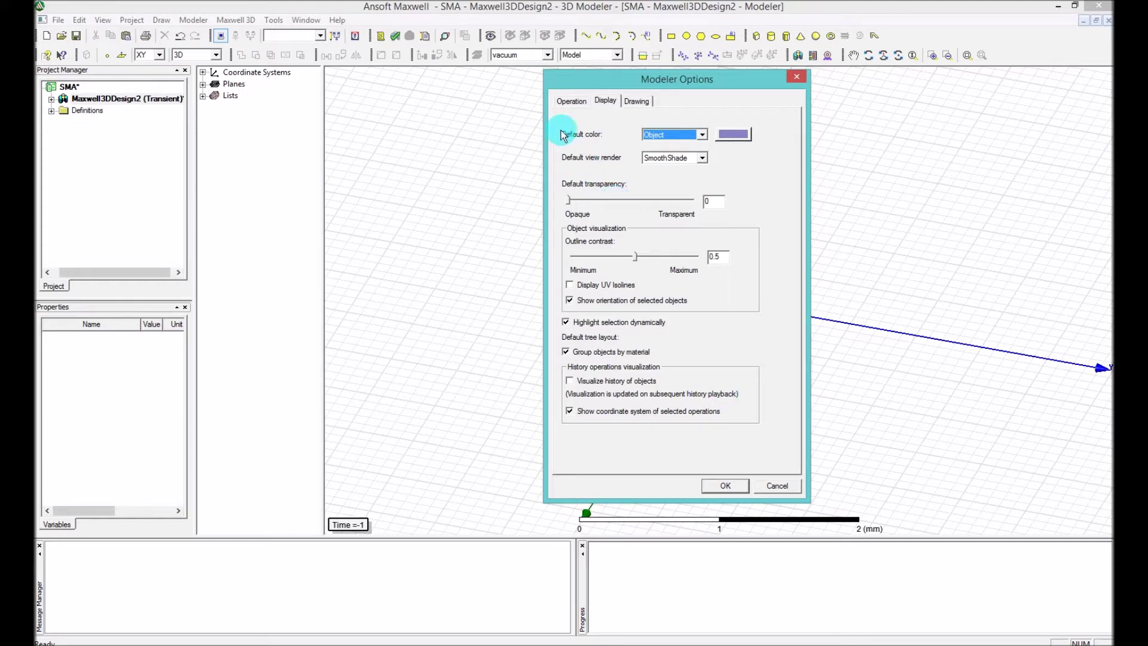
{"action": "left_click", "coordinate": [731, 135]}
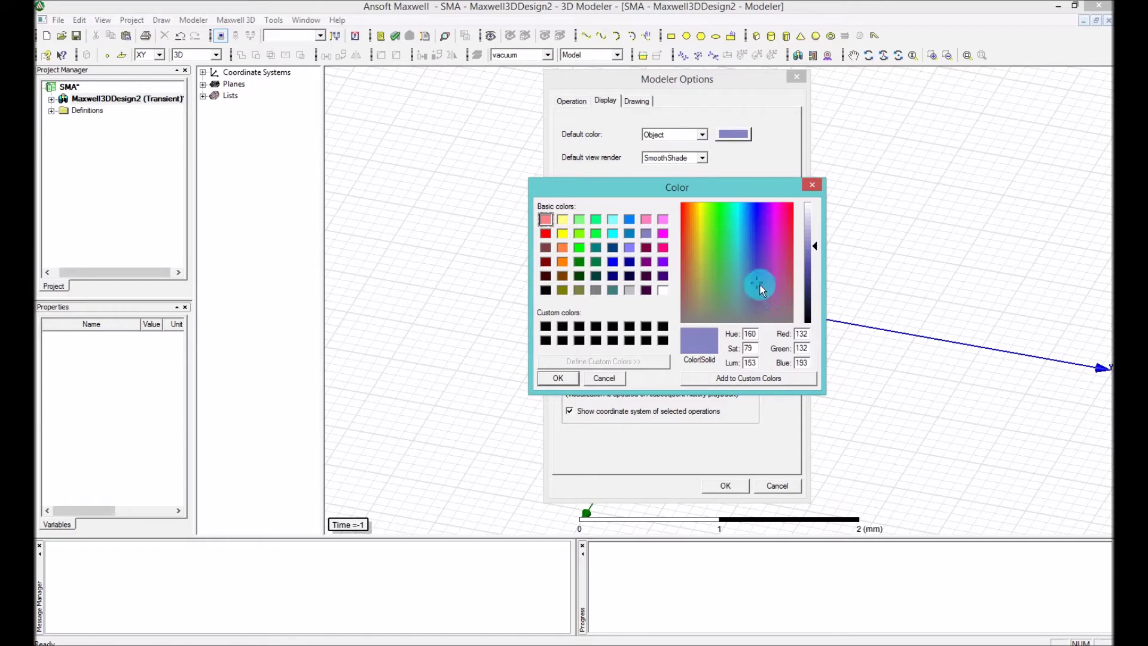
Step: Adjust the picker to a neutral grey (Red 139, Green 137, Blue 137) and accept it as the default colour
{"action": "left_click_drag", "start_coordinate": [758, 282], "coordinate": [793, 204]}
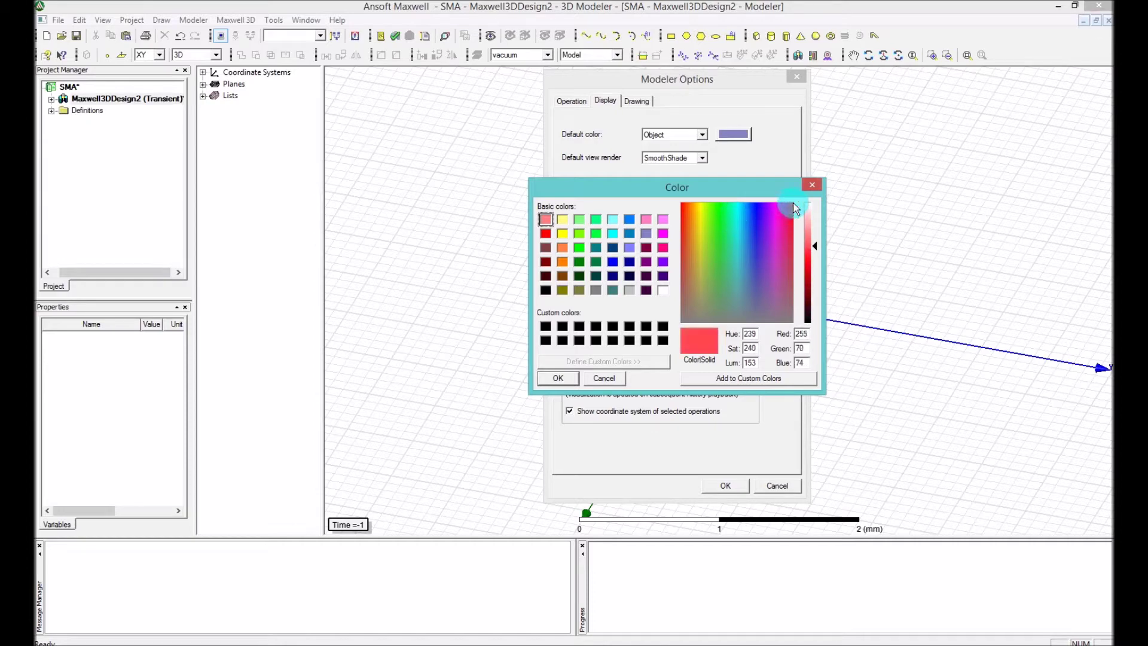
{"action": "left_click_drag", "start_coordinate": [817, 246], "coordinate": [815, 258]}
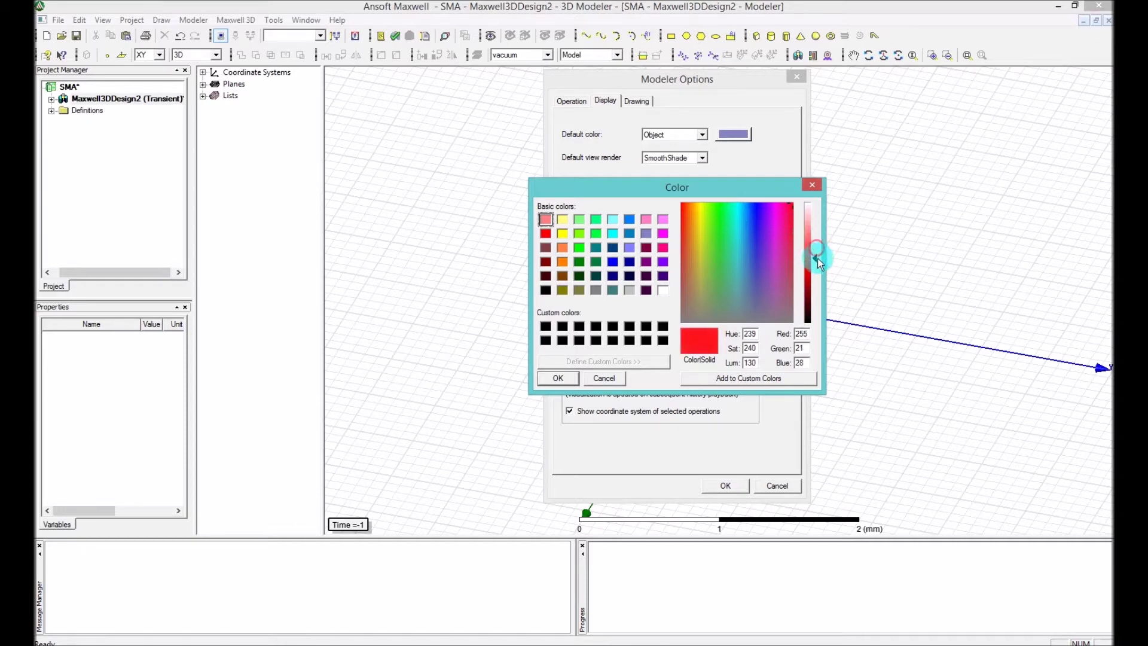
{"action": "left_click_drag", "start_coordinate": [791, 207], "coordinate": [827, 303]}
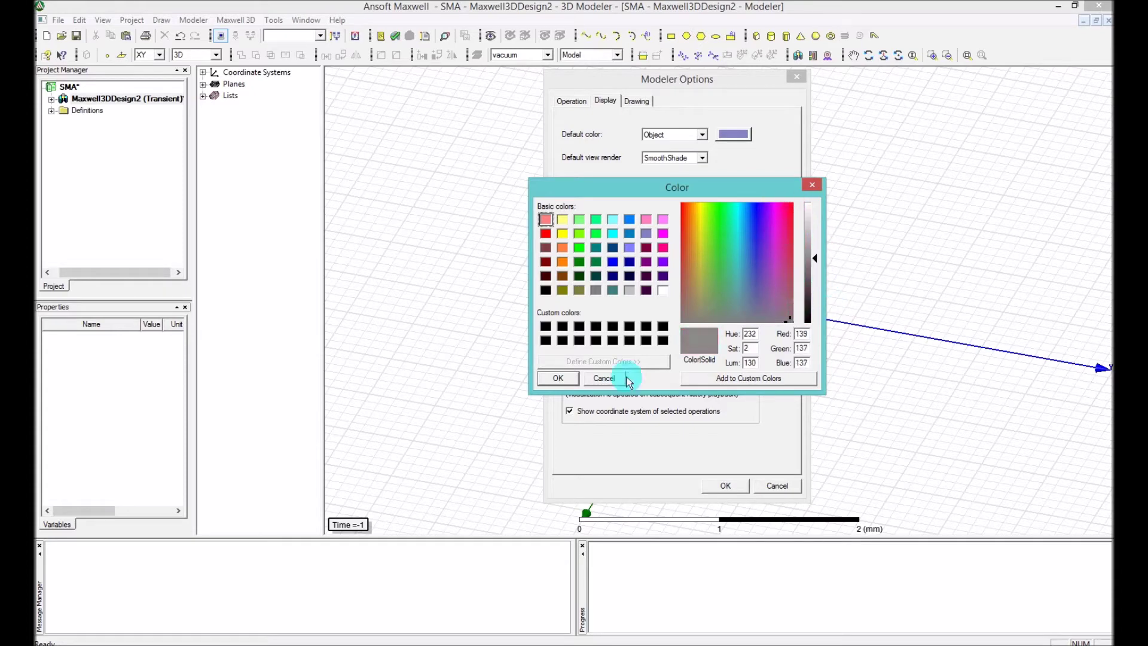
{"action": "left_click", "coordinate": [604, 379]}
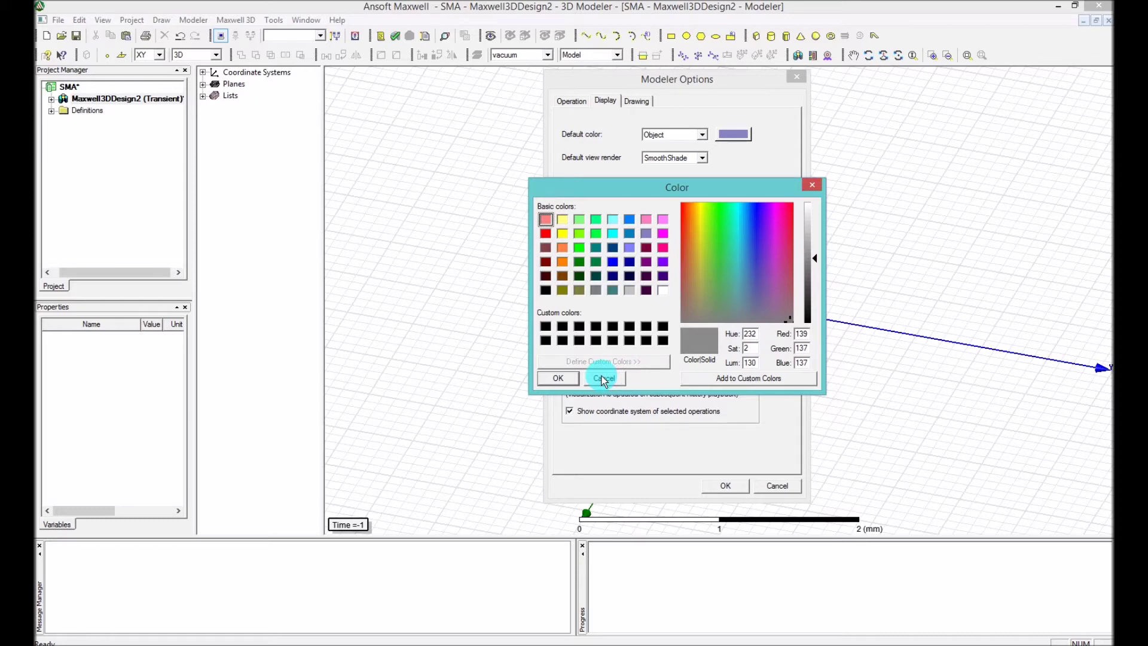
{"action": "left_click", "coordinate": [555, 380]}
{"action": "left_click", "coordinate": [785, 192]}
{"action": "left_click_drag", "start_coordinate": [785, 196], "coordinate": [796, 167]}
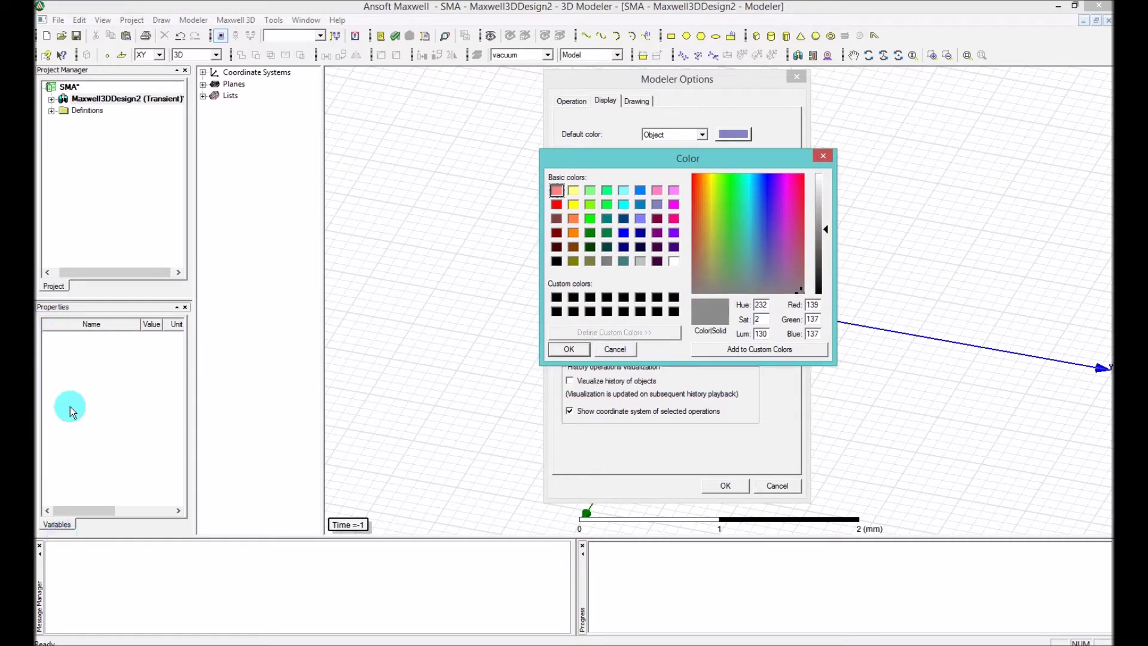
{"action": "left_click", "coordinate": [572, 350]}
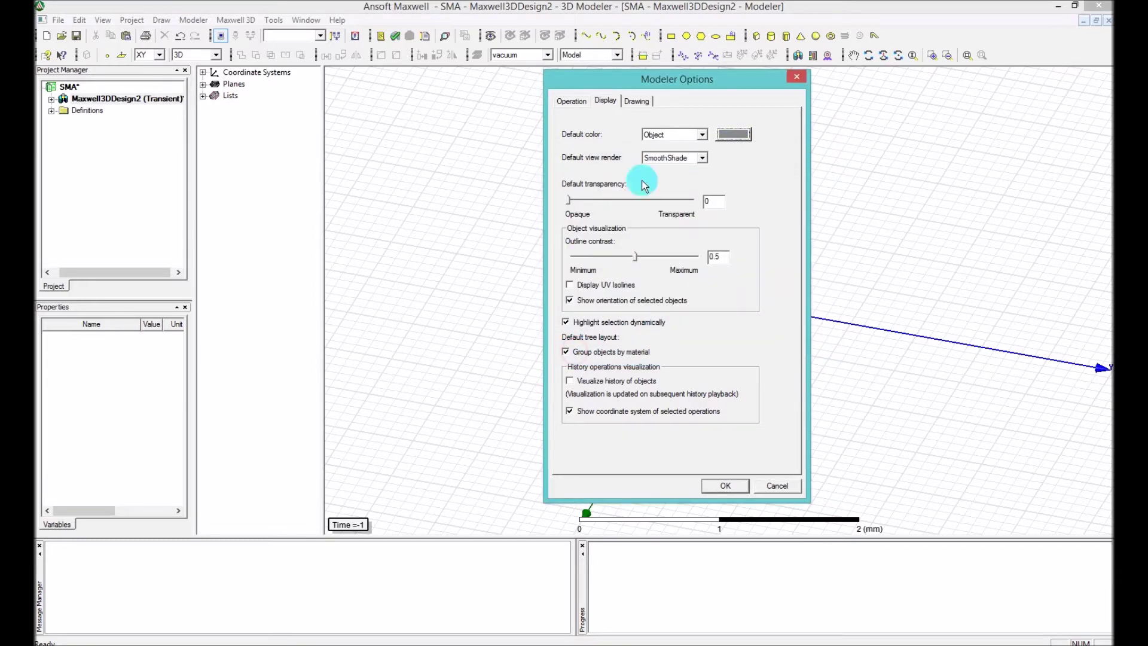
Step: Try WireFrame as the default view render, then settle back on SmoothShade
{"action": "left_click", "coordinate": [704, 159]}
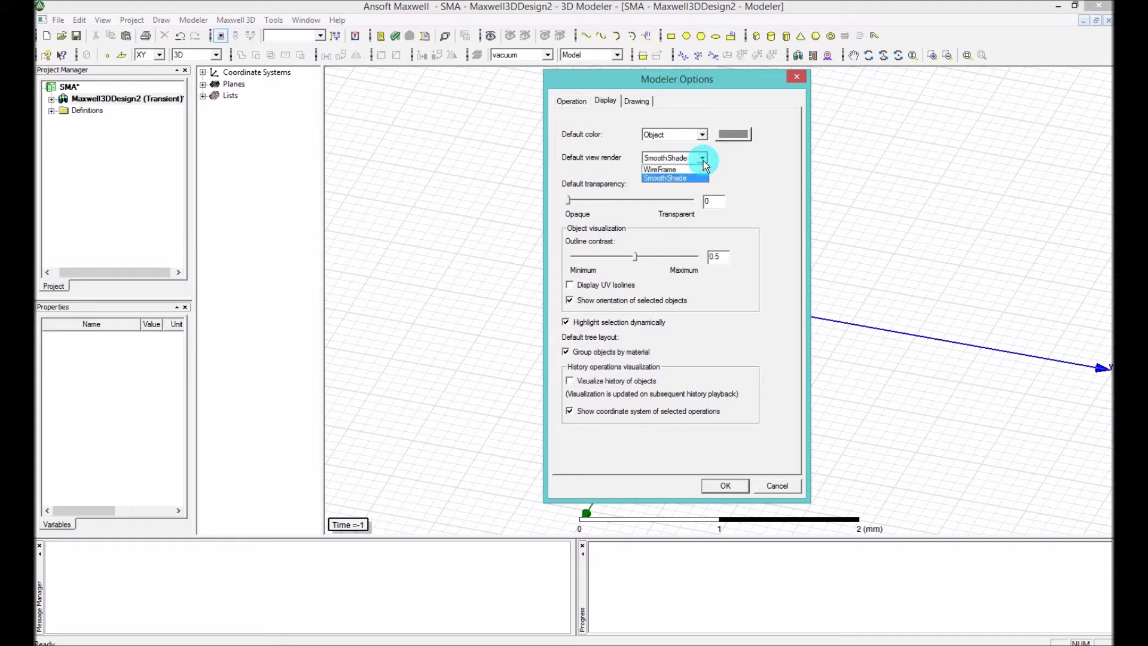
{"action": "left_click", "coordinate": [669, 170]}
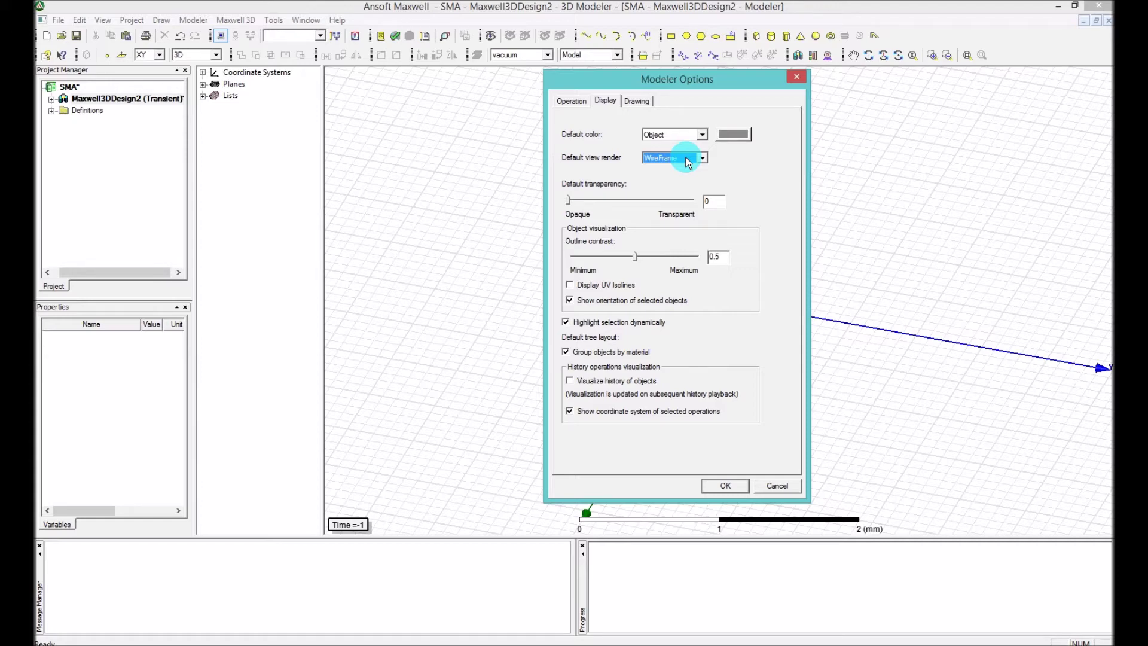
{"action": "left_click", "coordinate": [688, 159]}
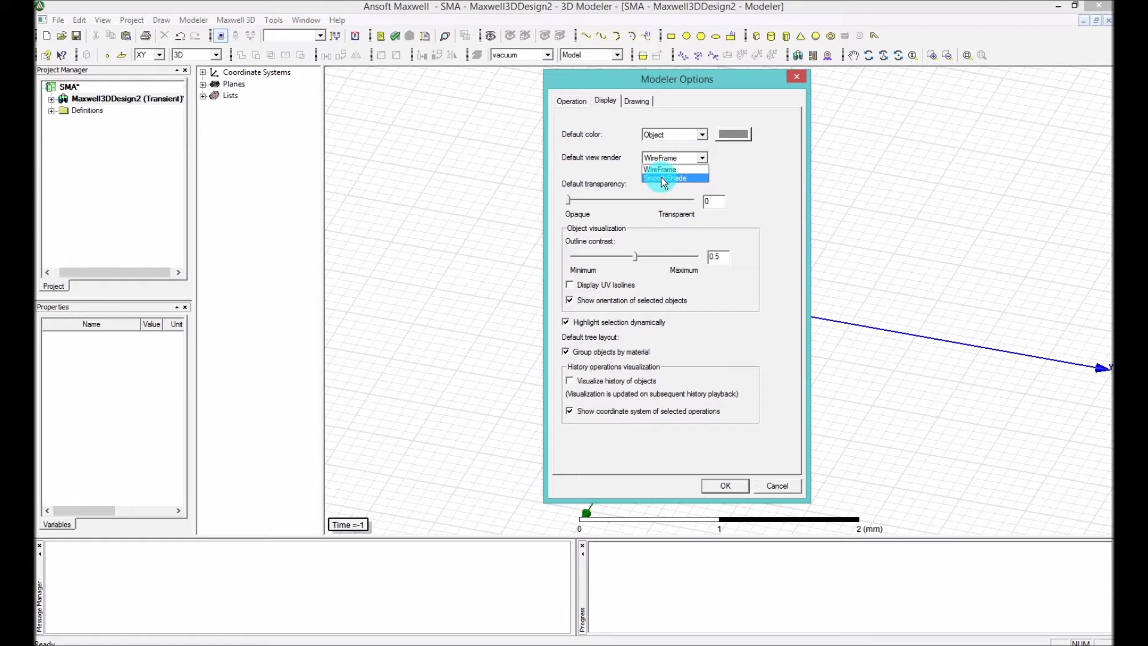
{"action": "left_click", "coordinate": [665, 179]}
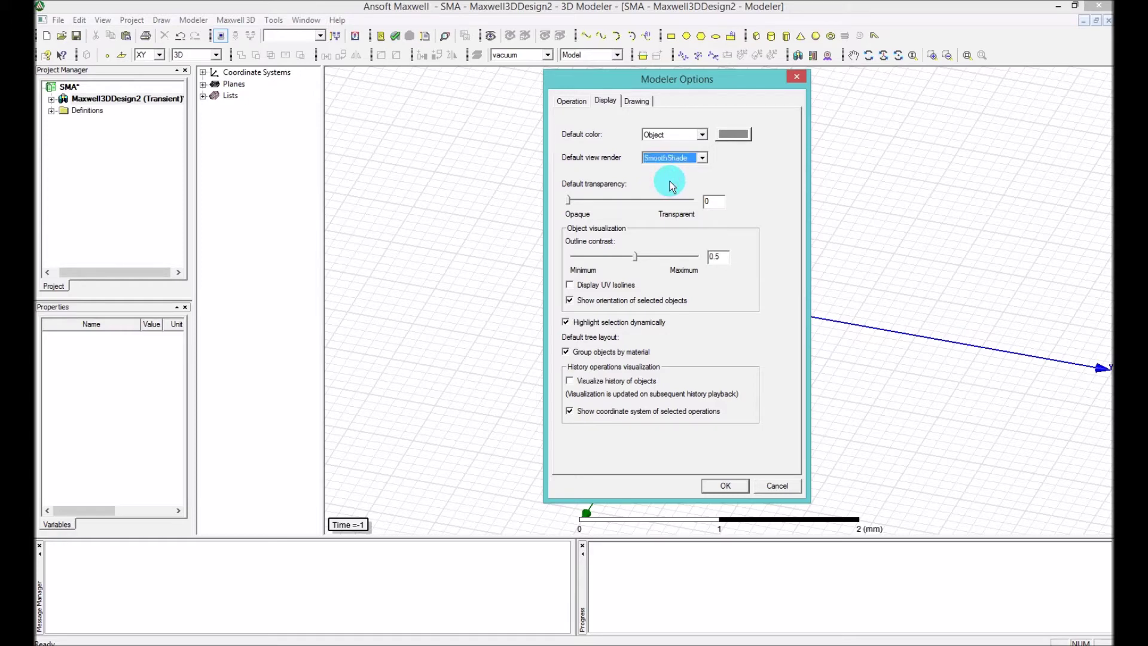
{"action": "left_click", "coordinate": [673, 161]}
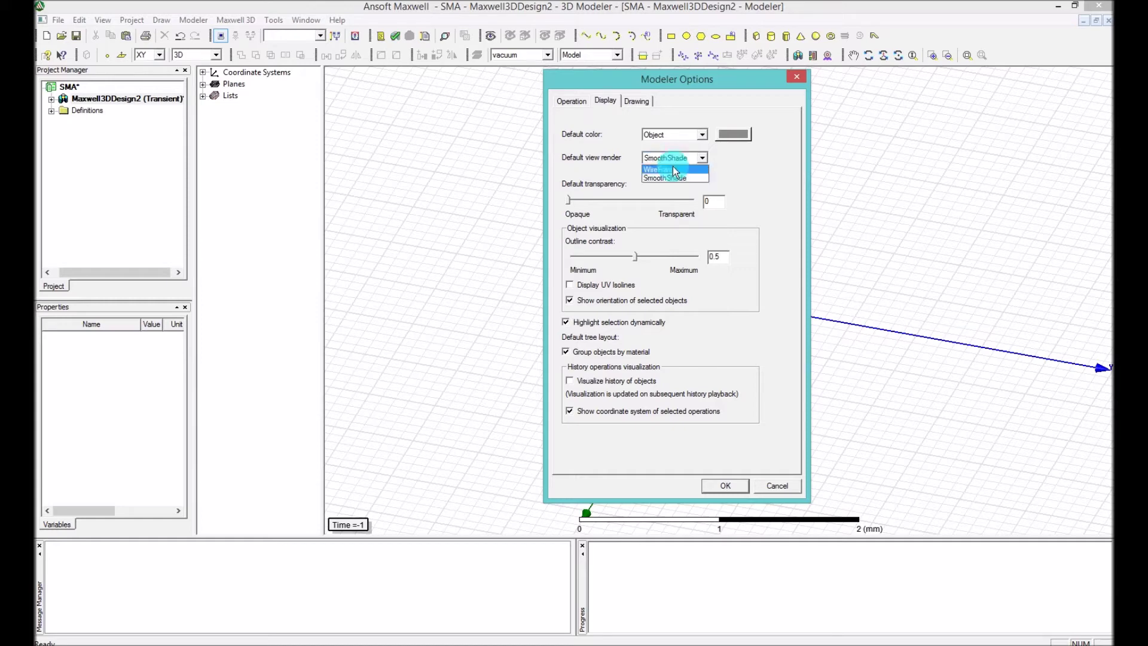
{"action": "left_click", "coordinate": [750, 176]}
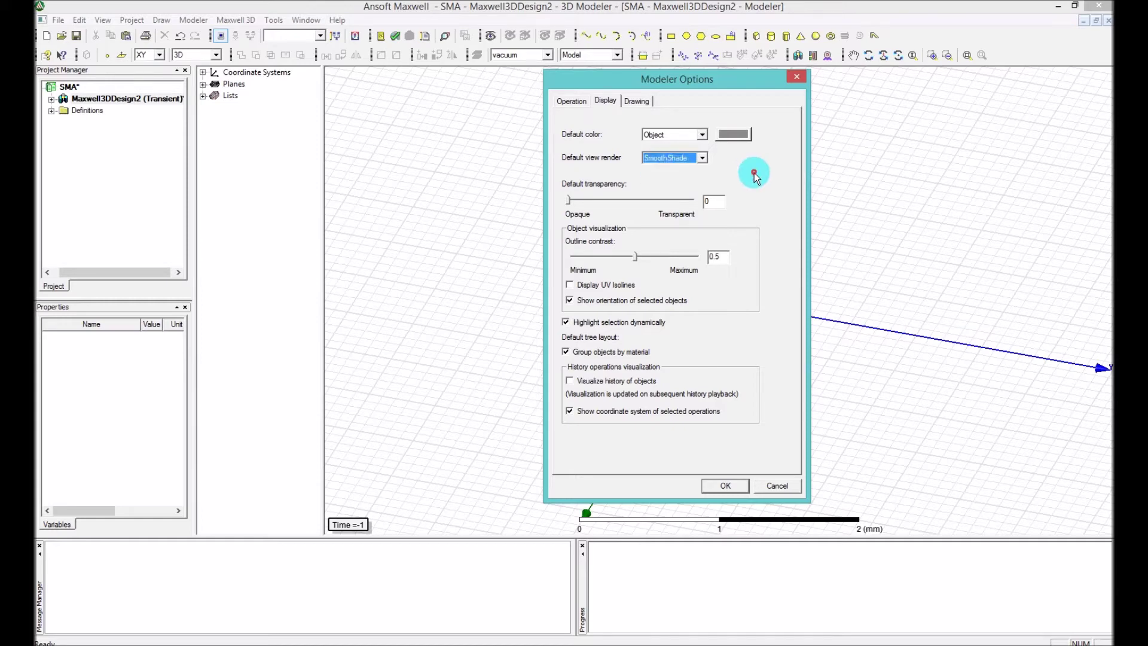
{"action": "left_click", "coordinate": [688, 159]}
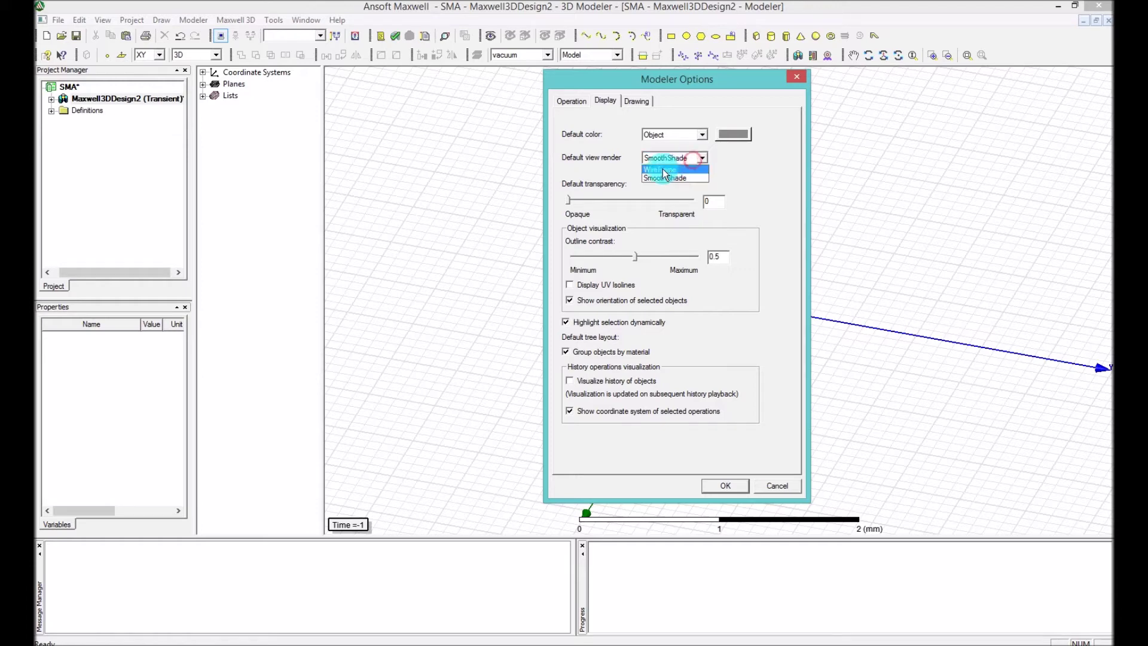
{"action": "left_click", "coordinate": [738, 186]}
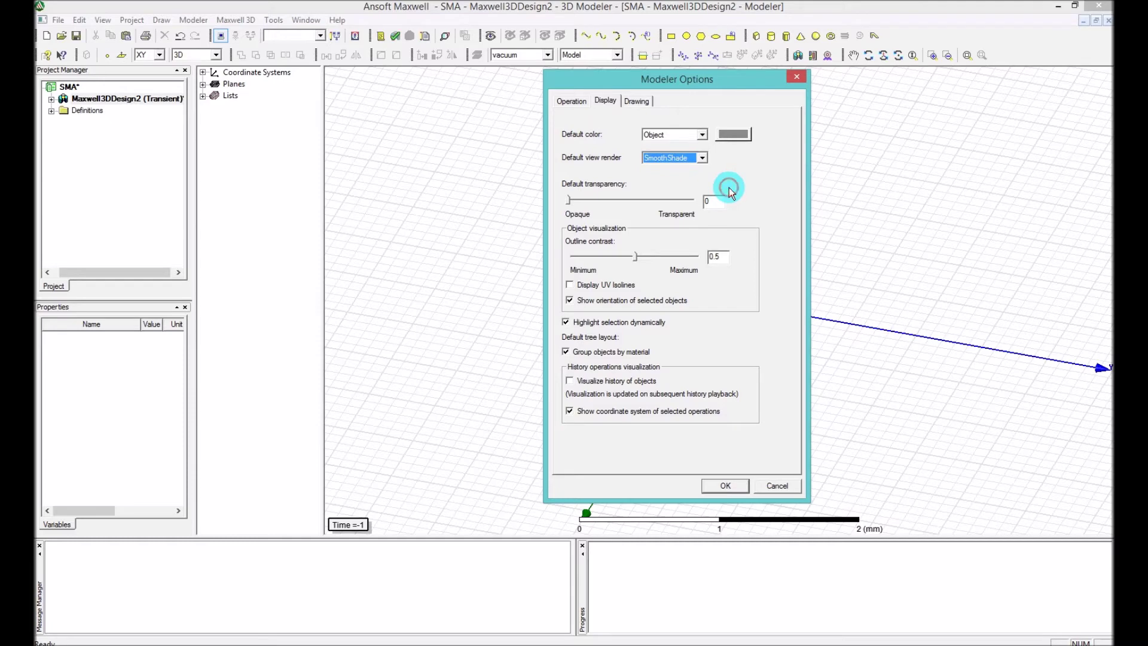
{"action": "left_click", "coordinate": [687, 158]}
{"action": "left_click", "coordinate": [738, 189]}
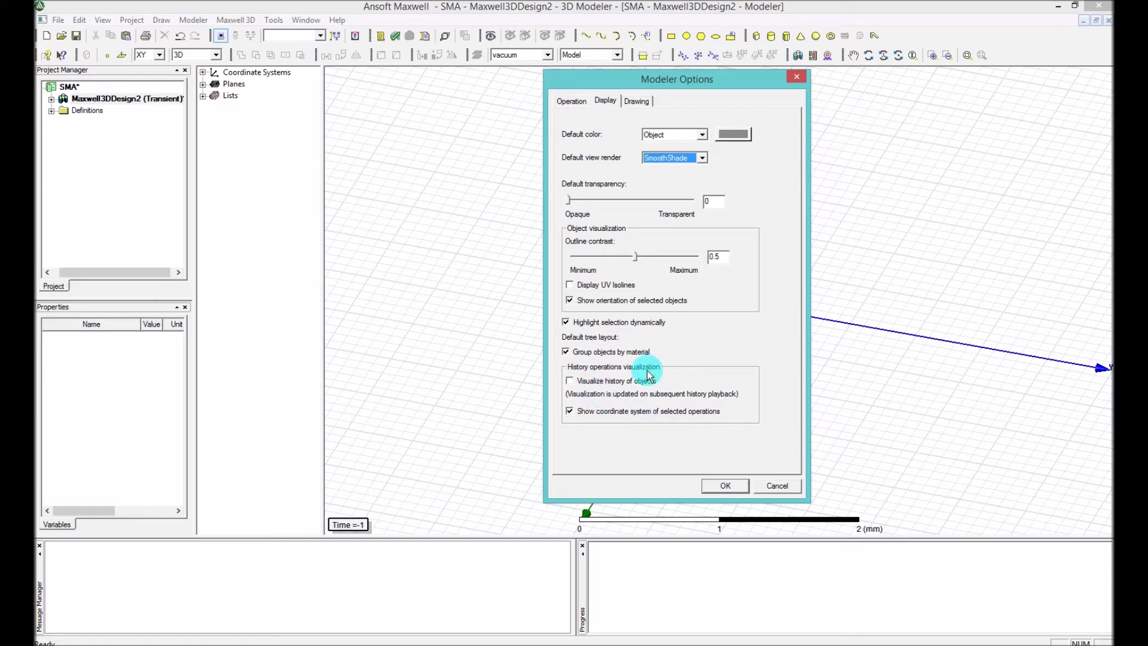
Step: Show the Drawing settings, where grid, vertex, edge, face-center and quadrant snapping are on
{"action": "left_click", "coordinate": [642, 102]}
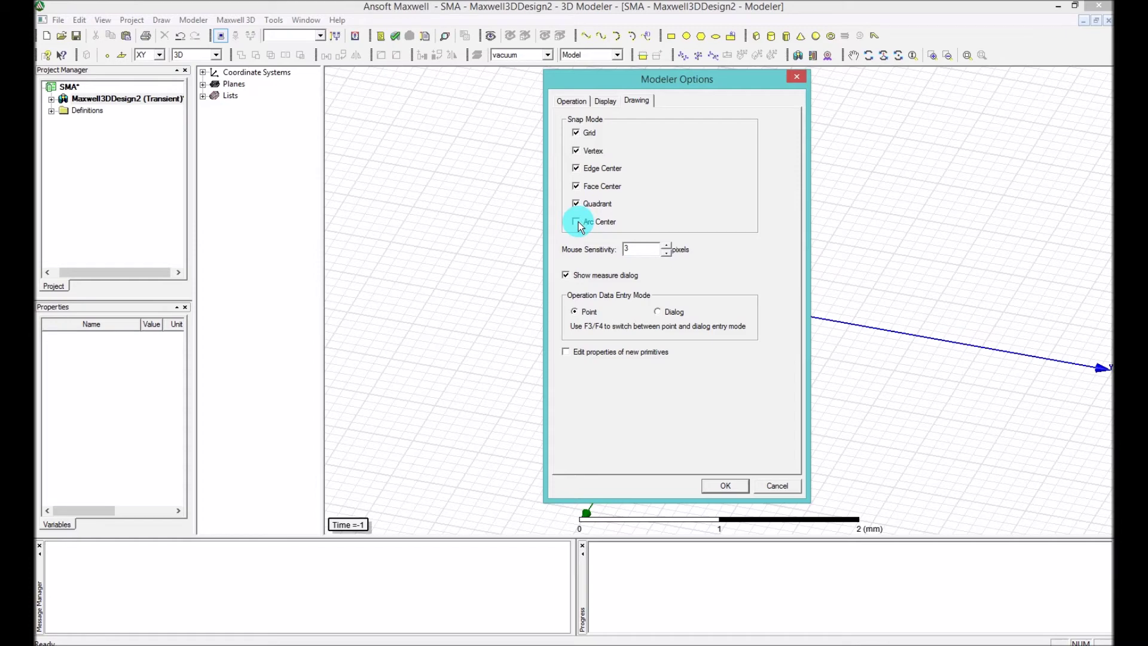
Step: Enable Arc Center snapping so all six snap modes are on
{"action": "left_click", "coordinate": [577, 222]}
{"action": "left_click", "coordinate": [667, 253]}
{"action": "left_click", "coordinate": [668, 253]}
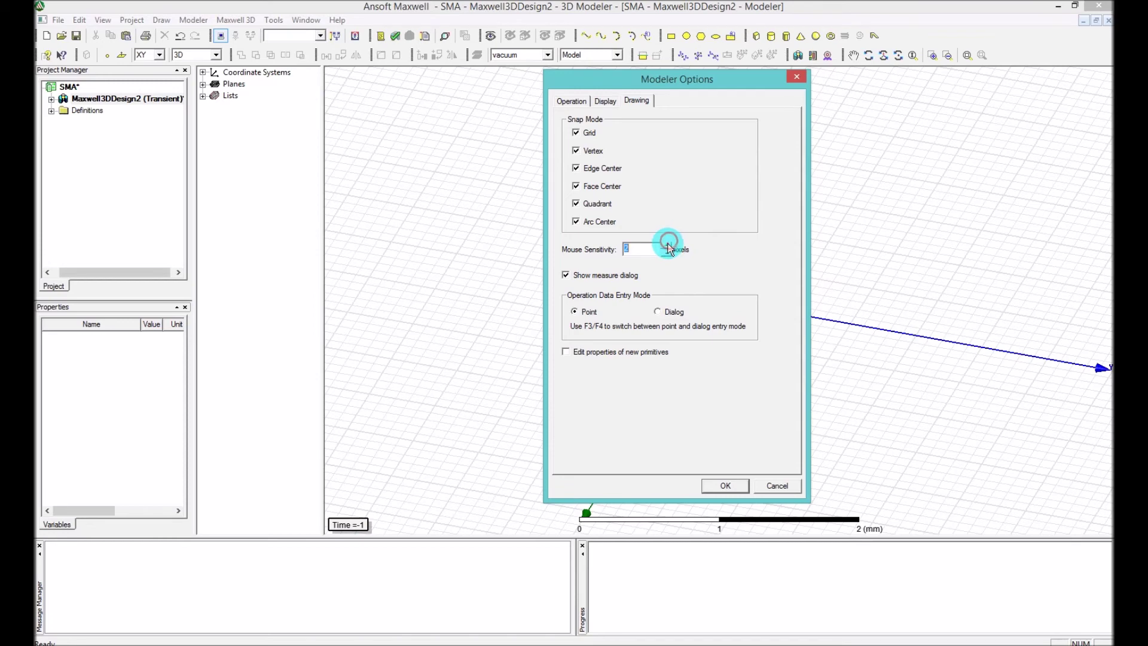
{"action": "left_click", "coordinate": [668, 245]}
{"action": "left_click", "coordinate": [669, 245]}
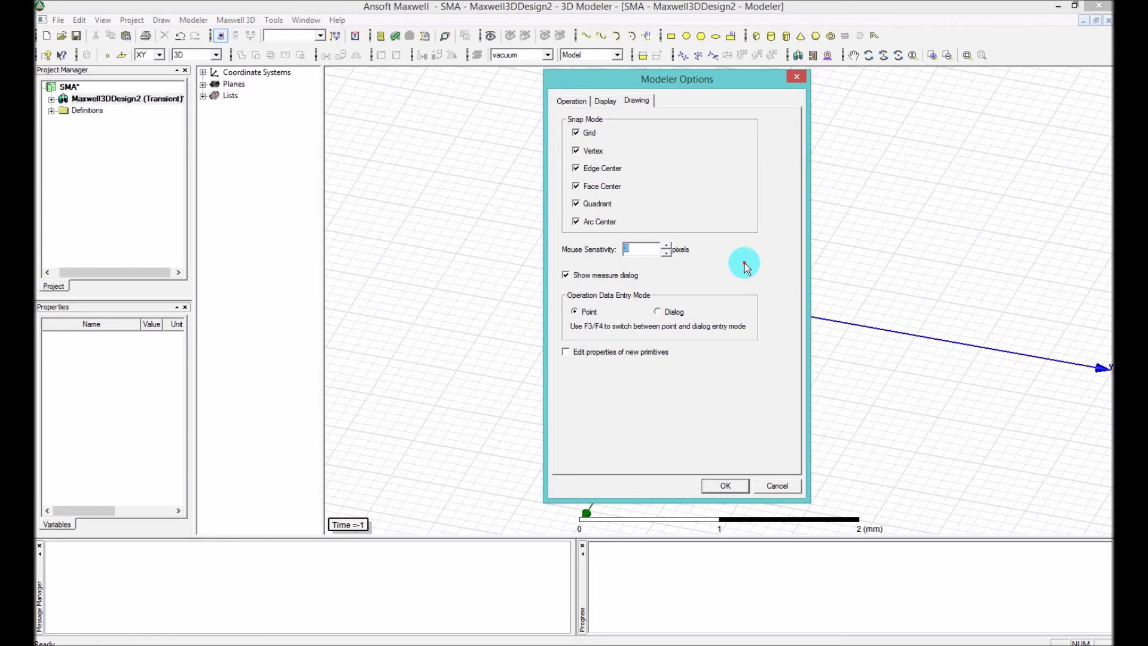
{"action": "type", "text": "30"}
{"action": "key", "text": "BackSpace"}
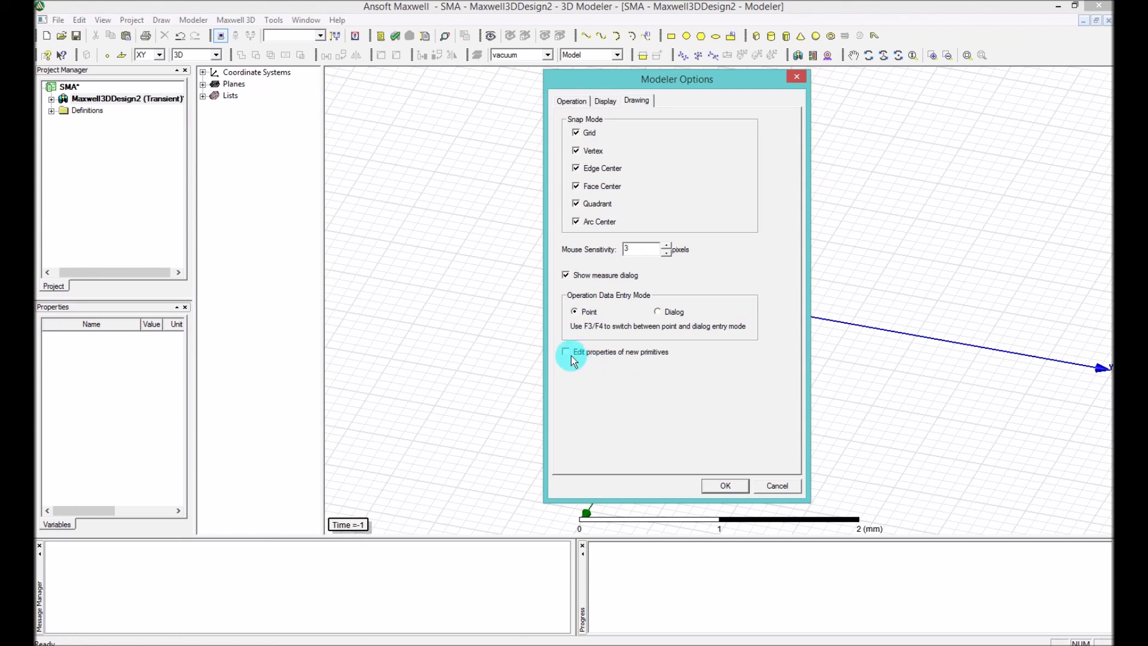
Step: Confirm the Modeler Options with OK and clear any selection in the empty 3D view
{"action": "left_click", "coordinate": [726, 484]}
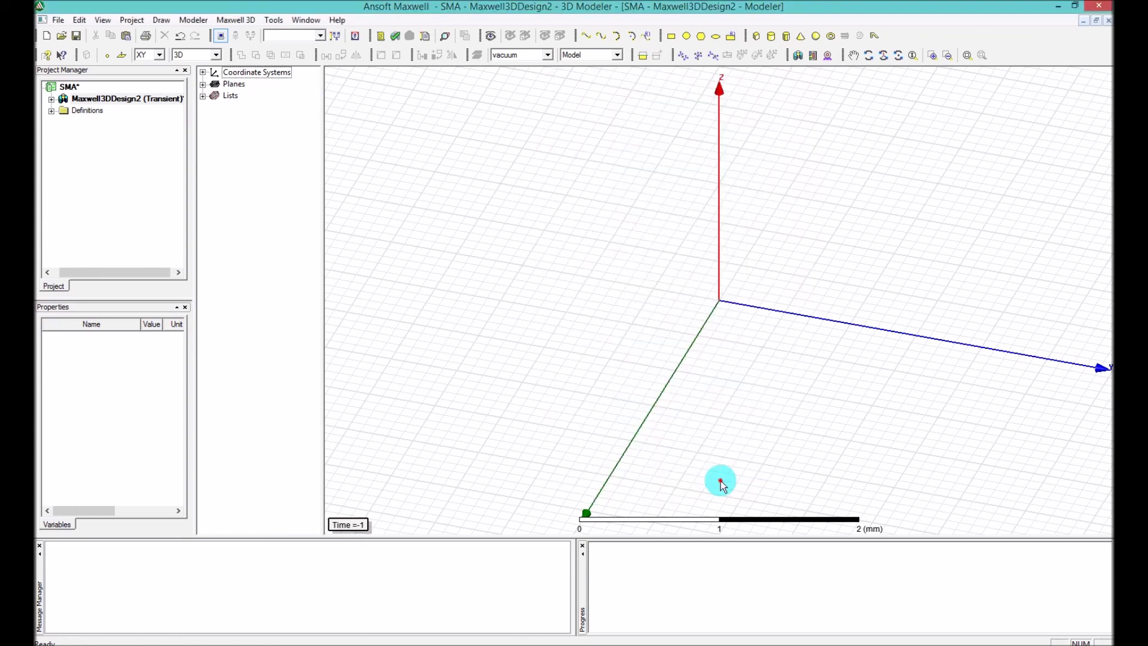
{"action": "left_click", "coordinate": [723, 447]}
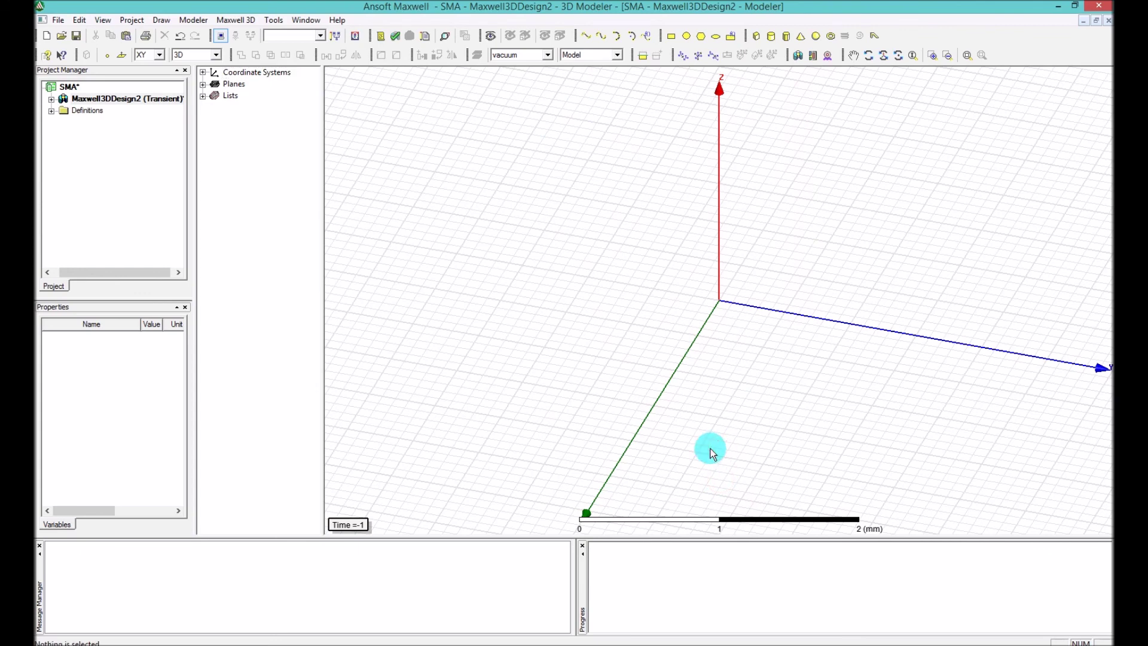